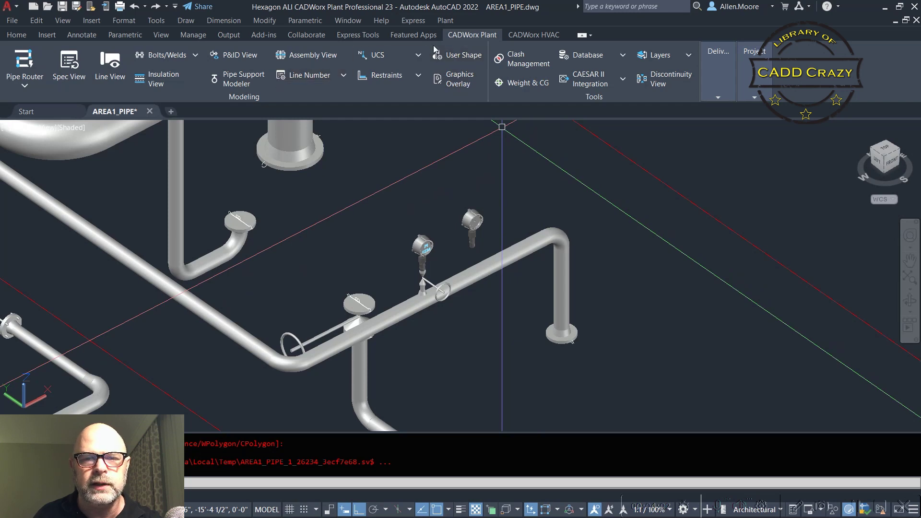
Start a user shape definition with the CS 150 specification, choose the existing PI-CC name and keep it in the User Shapes group.
left_click(470, 56)
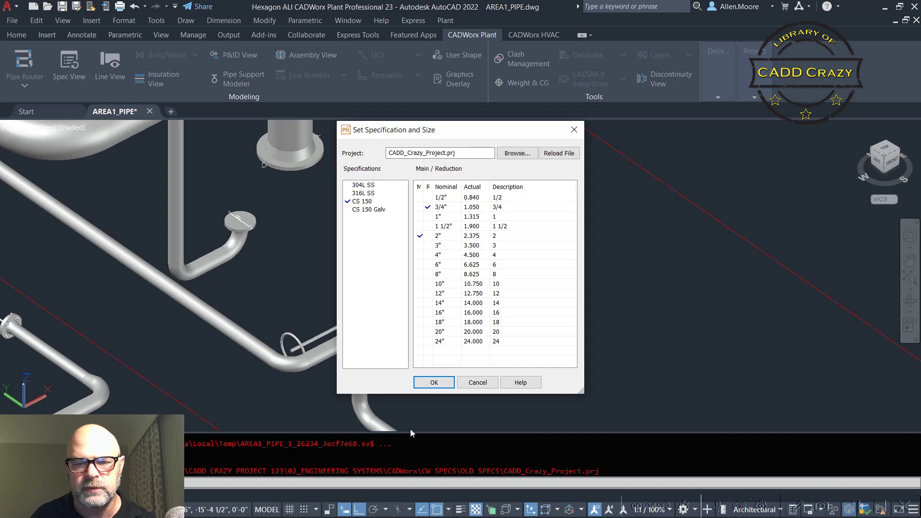
left_click(424, 383)
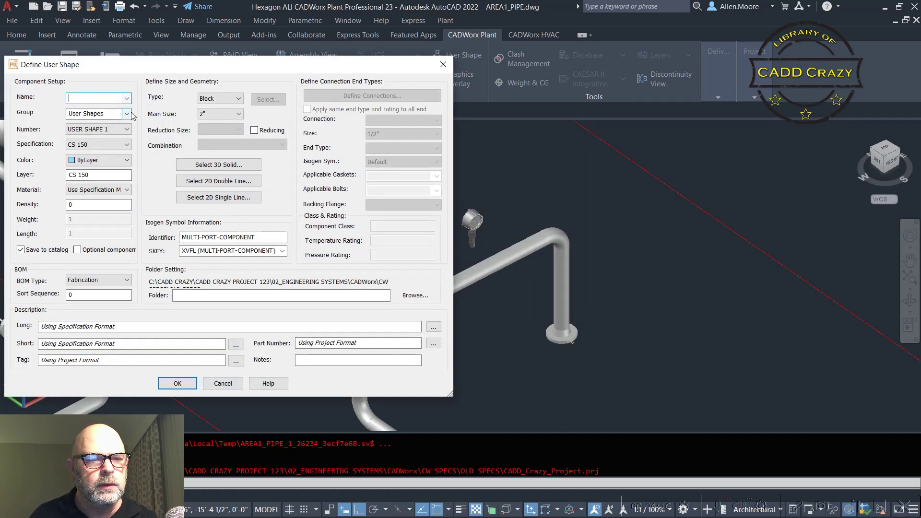
left_click(126, 114)
left_click(126, 113)
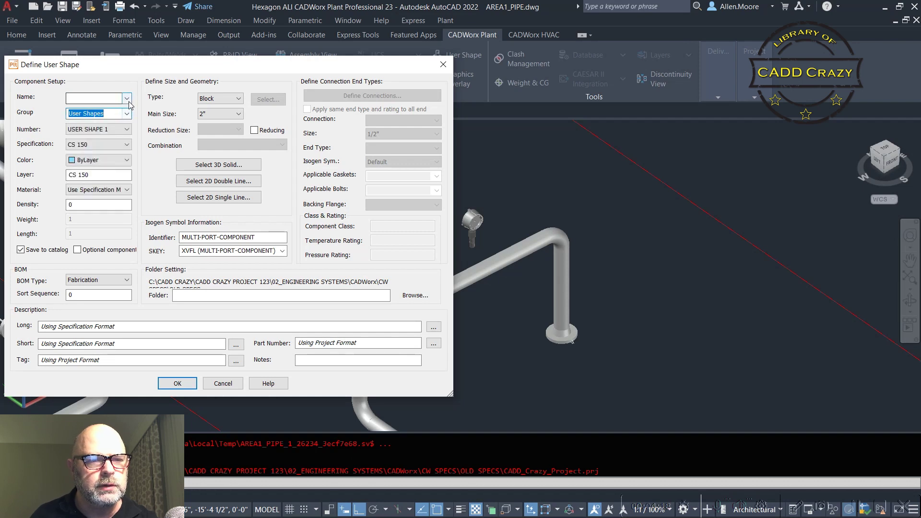
left_click(127, 98)
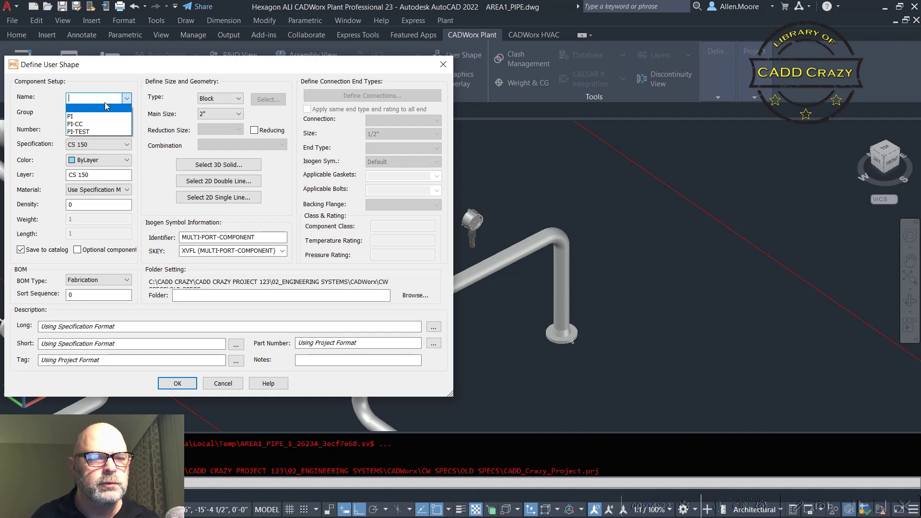
left_click(87, 124)
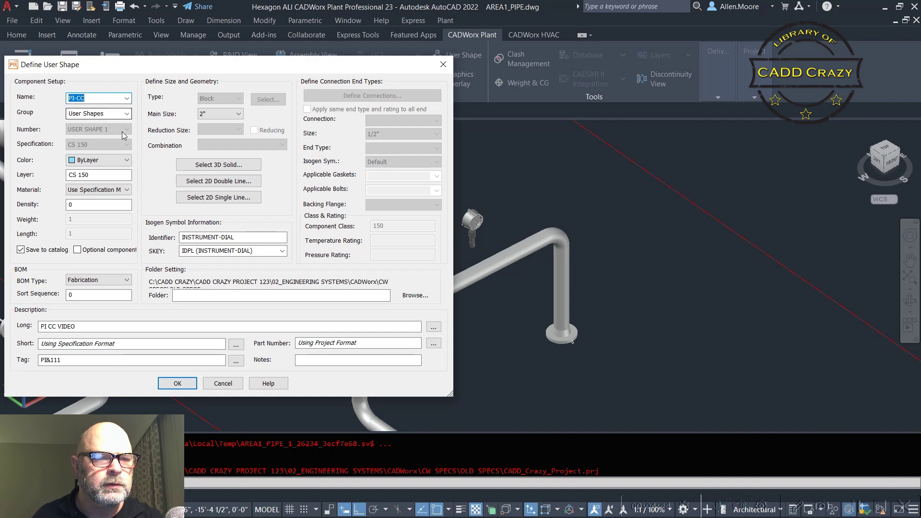
left_click(127, 113)
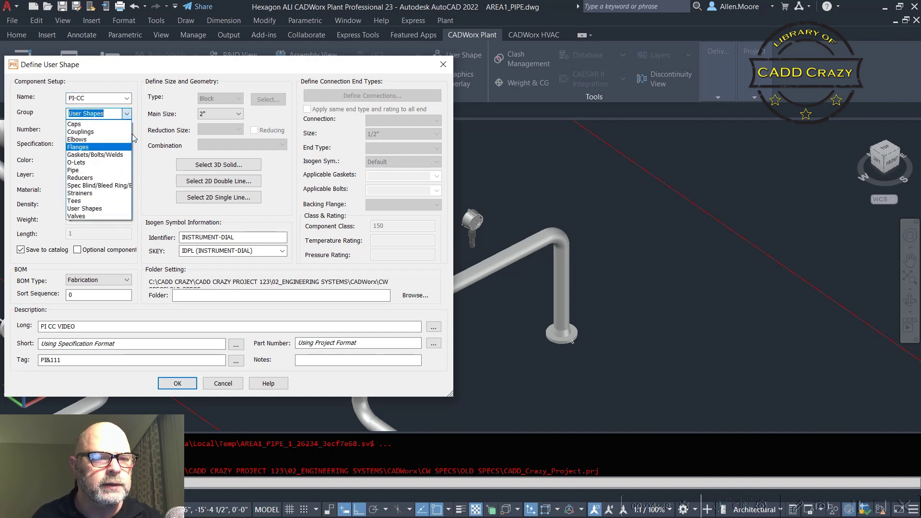
left_click(160, 144)
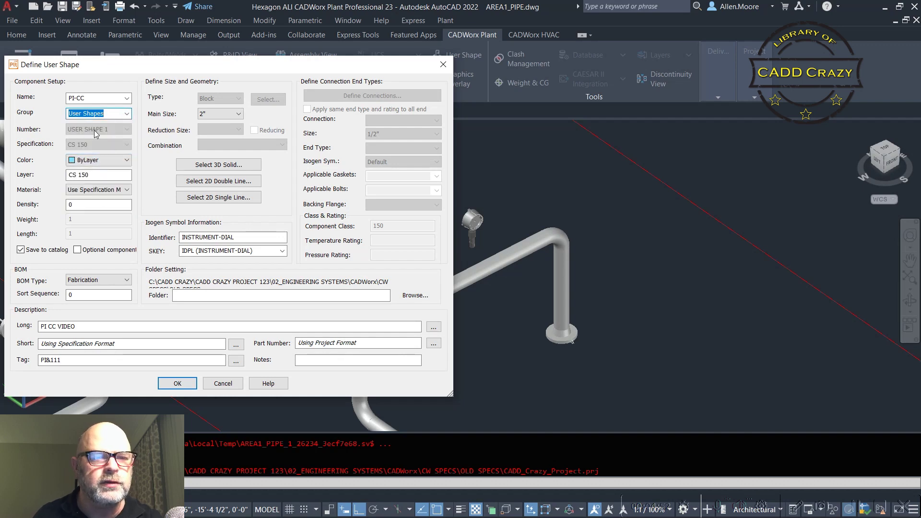
Try naming the component TEST and open its choices of user shape number.
left_click(127, 98)
left_click(107, 110)
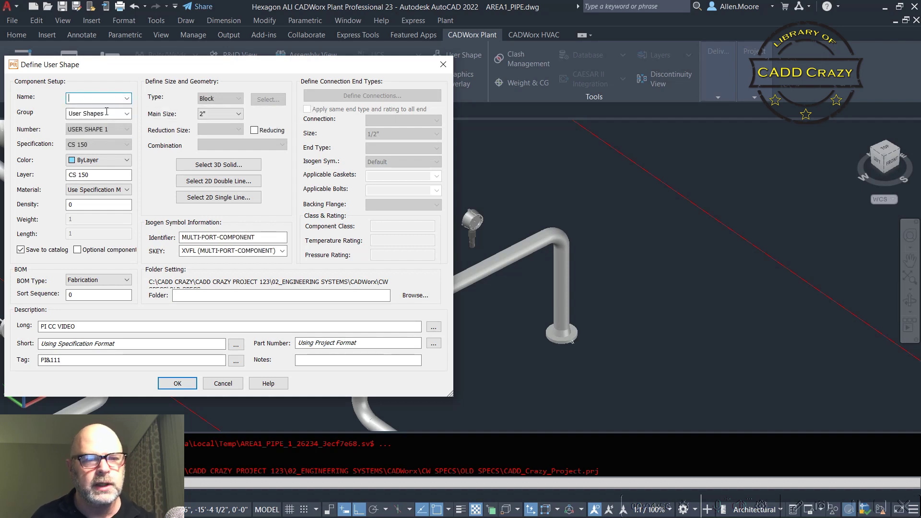
type("TEST")
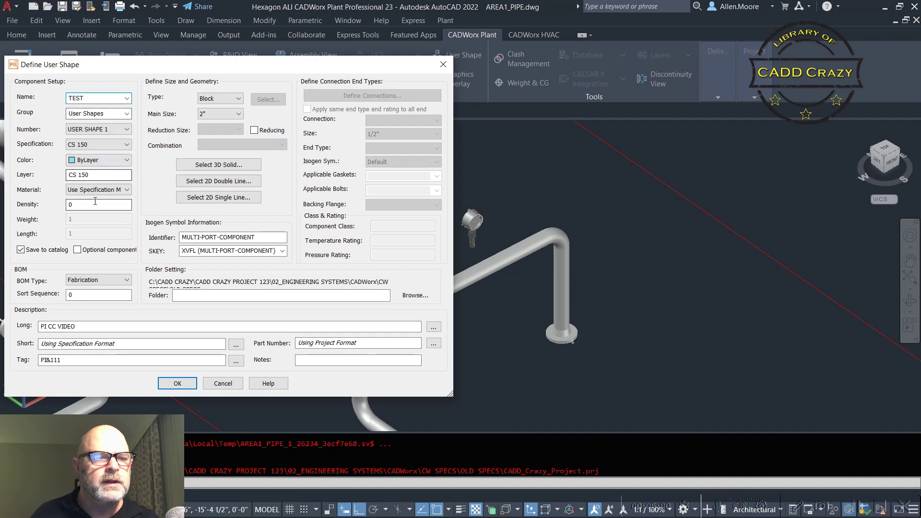
left_click(96, 130)
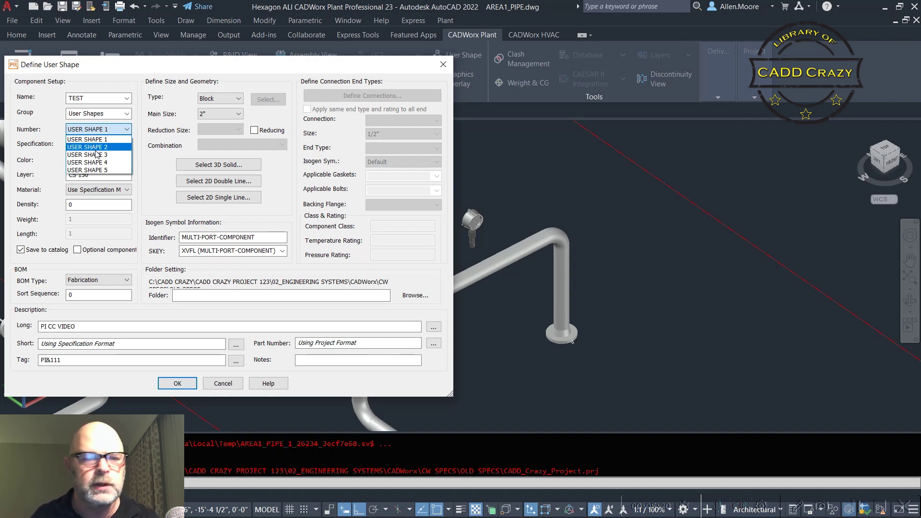
Replace the TEST name with the existing PI-CC component.
left_click(99, 98)
double_click(99, 100)
left_click(125, 100)
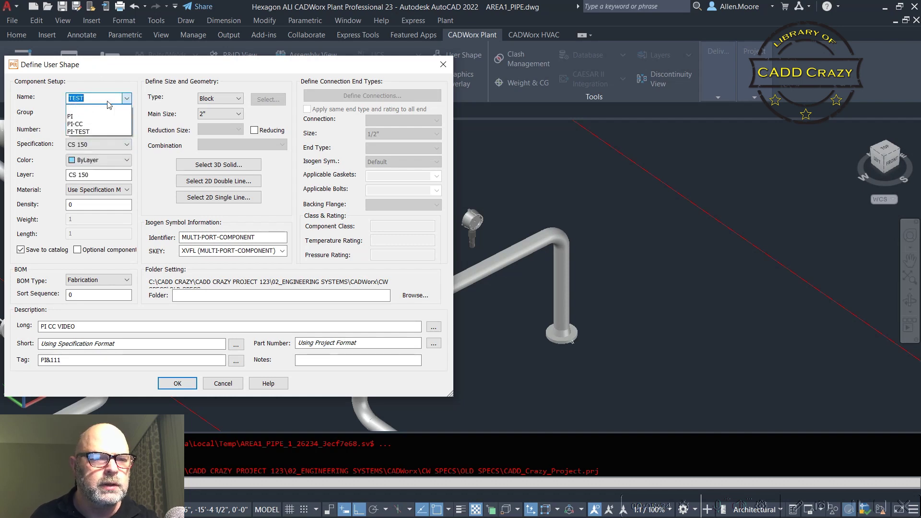
left_click(94, 124)
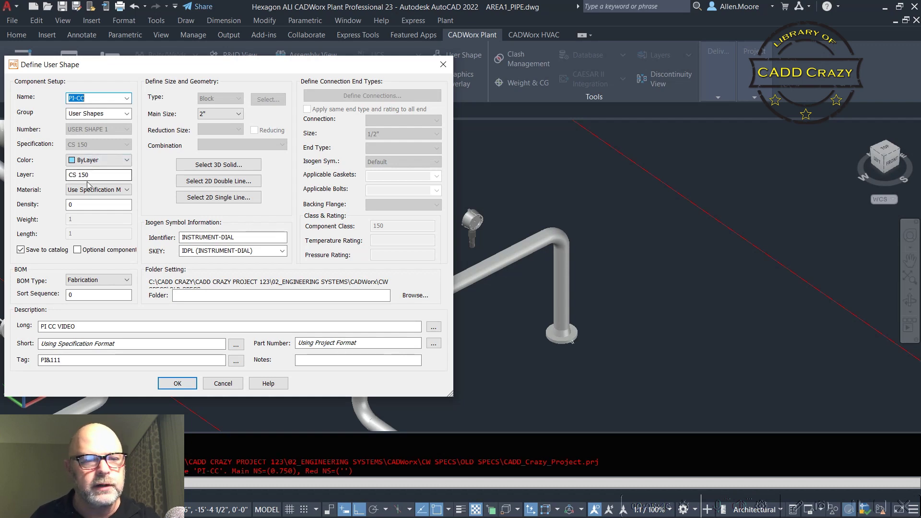
Keep the specification material for PI-CC and set its BOM type to Erection.
left_click(110, 190)
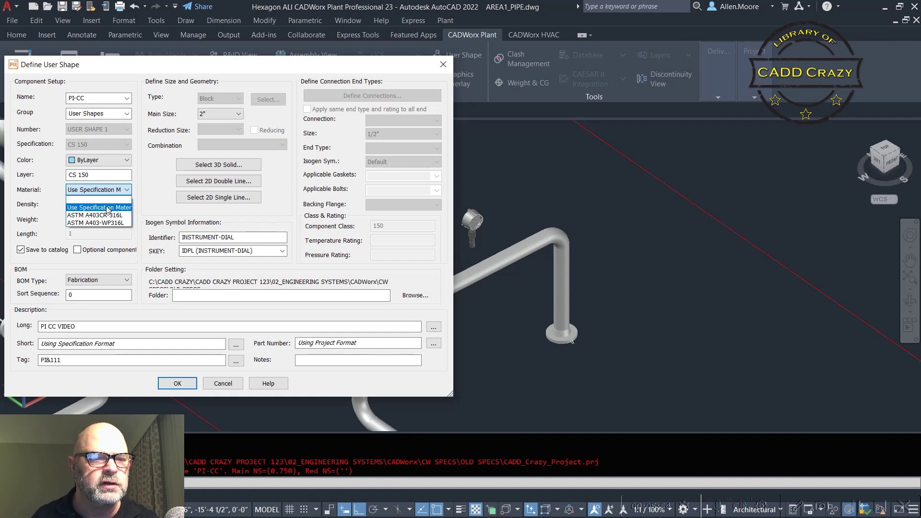
left_click(106, 207)
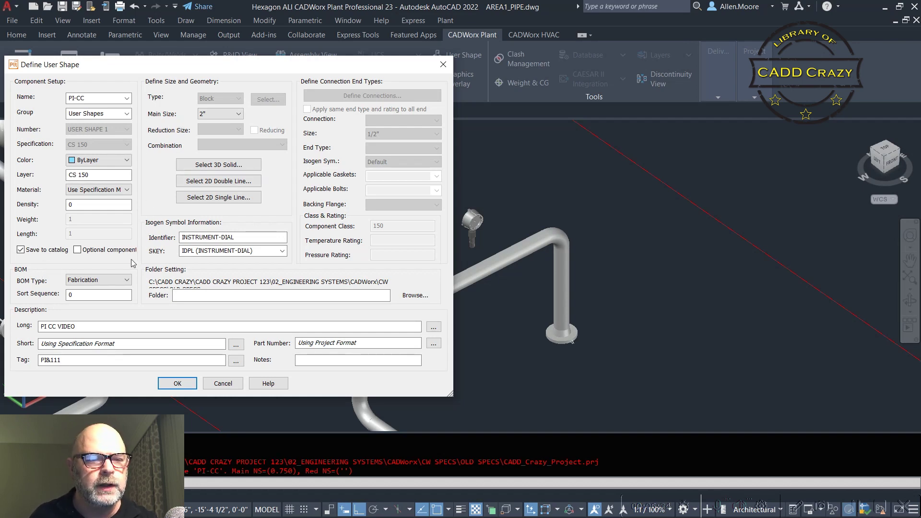
left_click(103, 280)
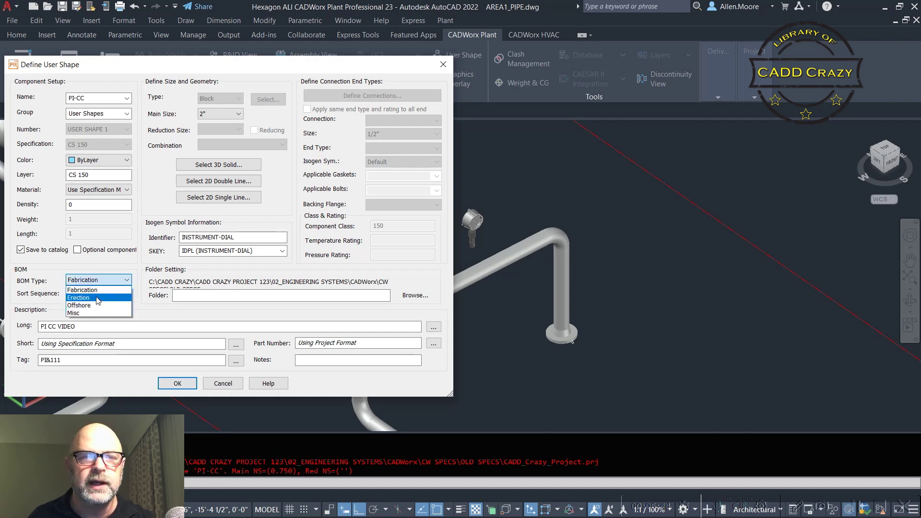
left_click(98, 297)
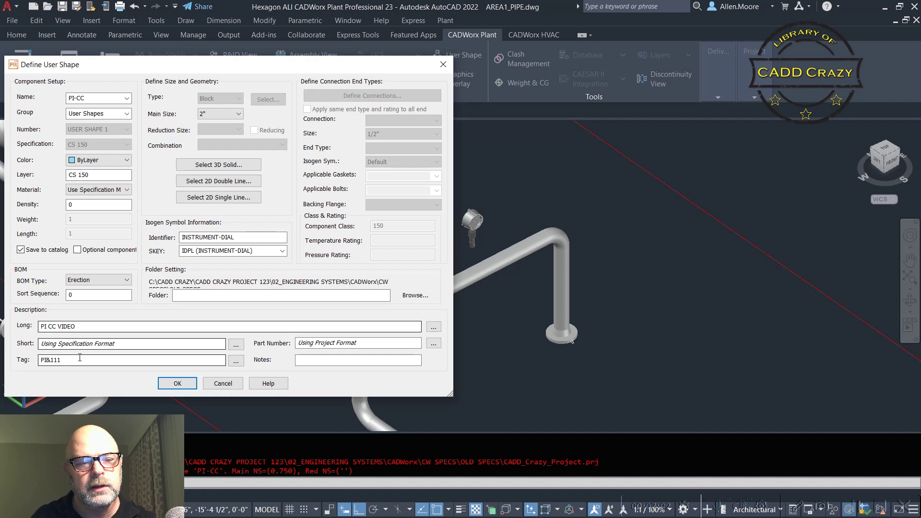
Change the component's tag to PI$111 and look at the available storage folders without picking another one.
left_click(51, 358)
key("BackSpace")
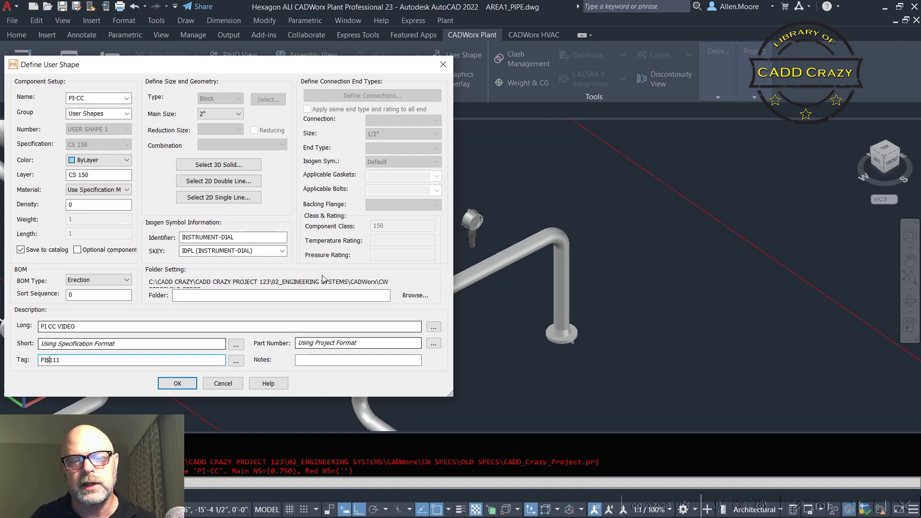
left_click(415, 296)
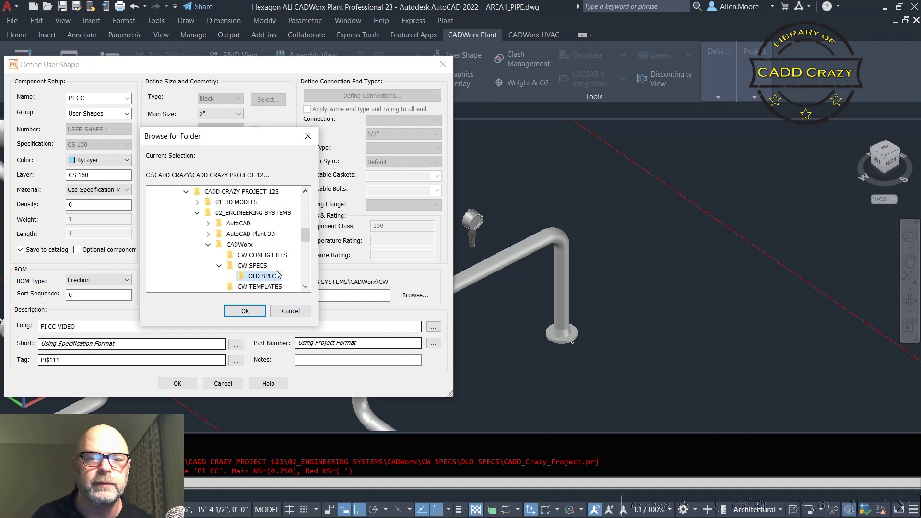
left_click(290, 311)
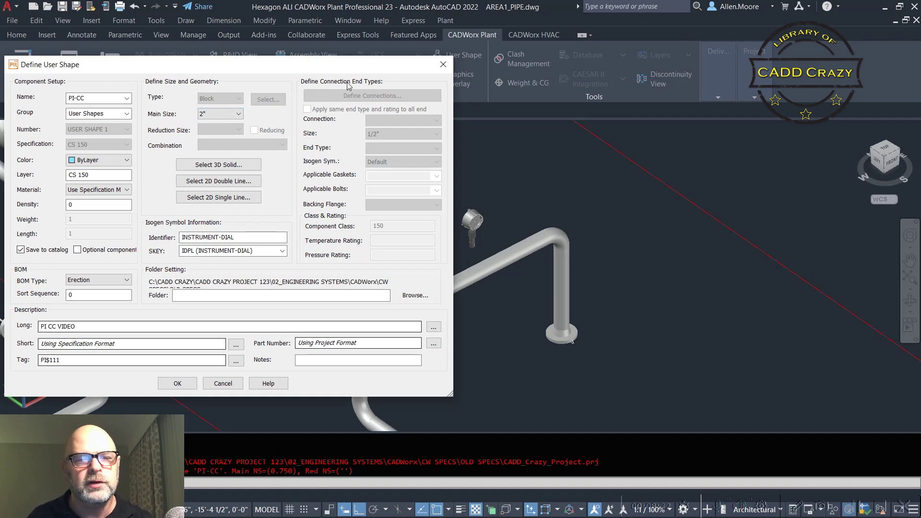
Set the main size to 1" and select the unlabelled pressure gauge above the pipe as the 3D solid.
left_click(235, 117)
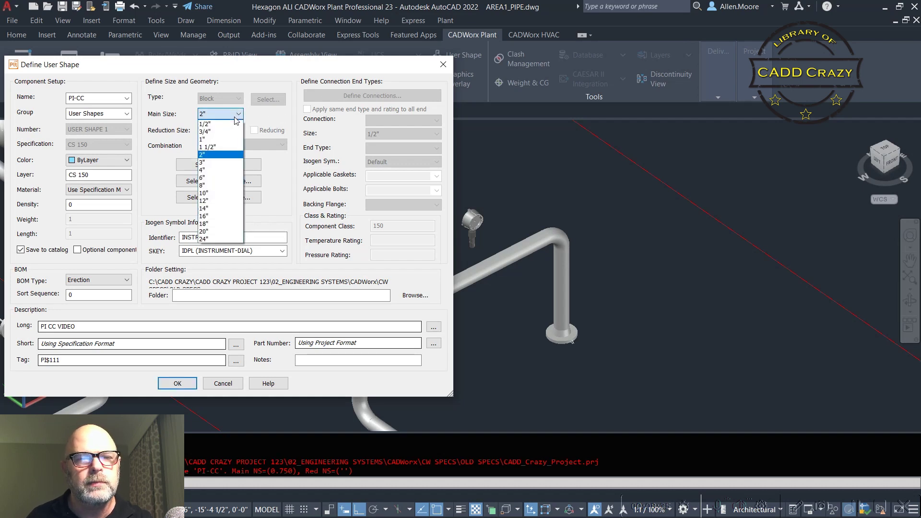
left_click(217, 138)
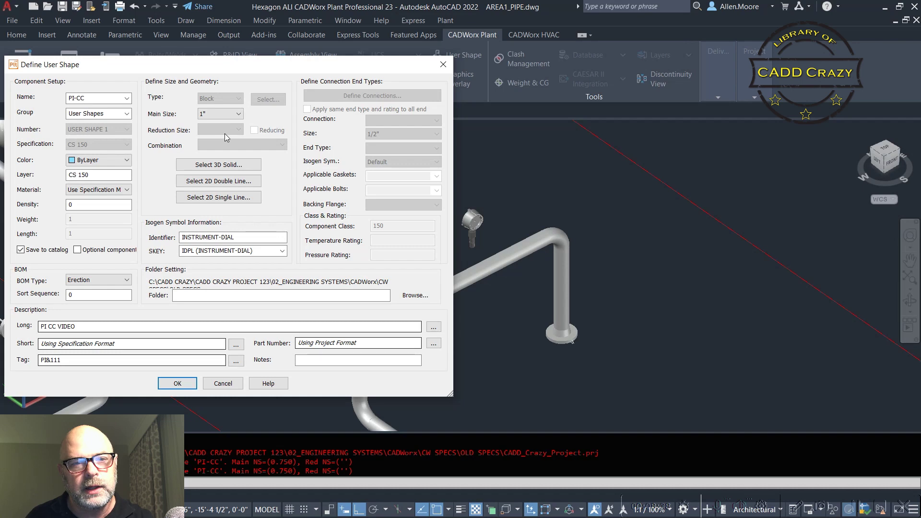
left_click(220, 166)
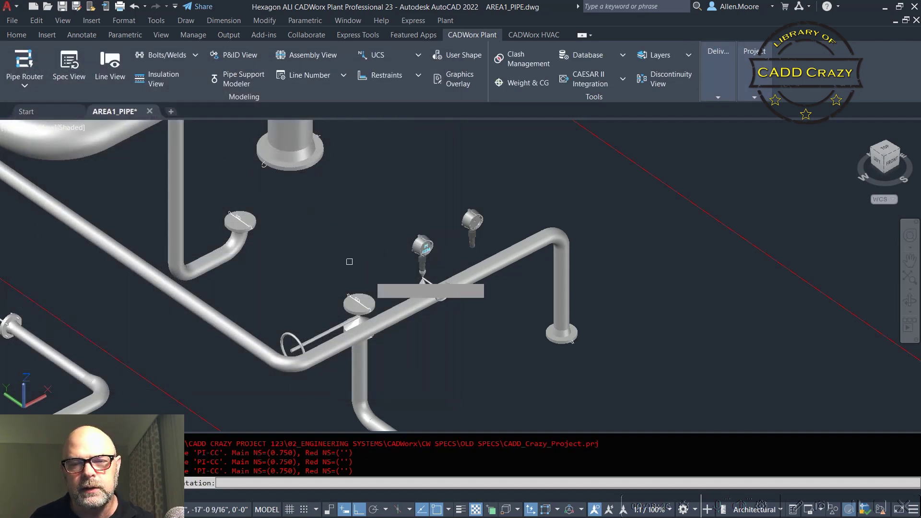
scroll(482, 247, "up", 3)
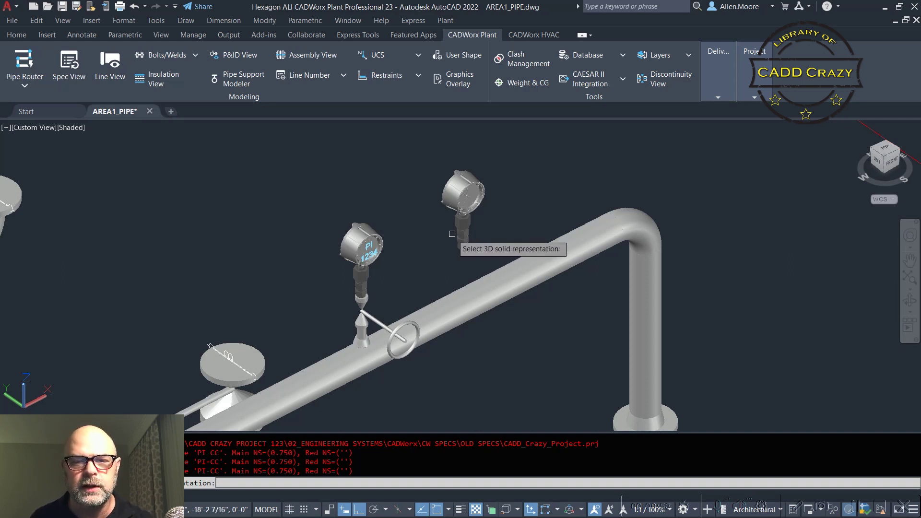
left_click(458, 242)
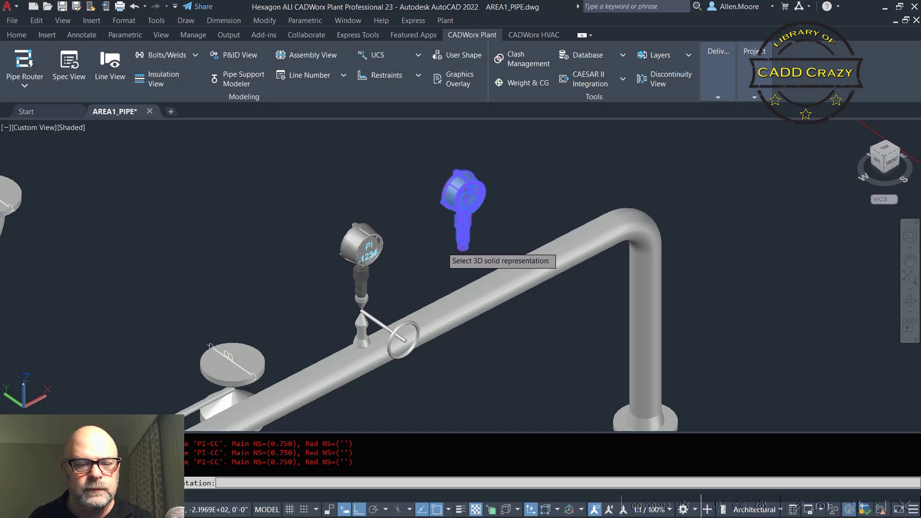
key("Return")
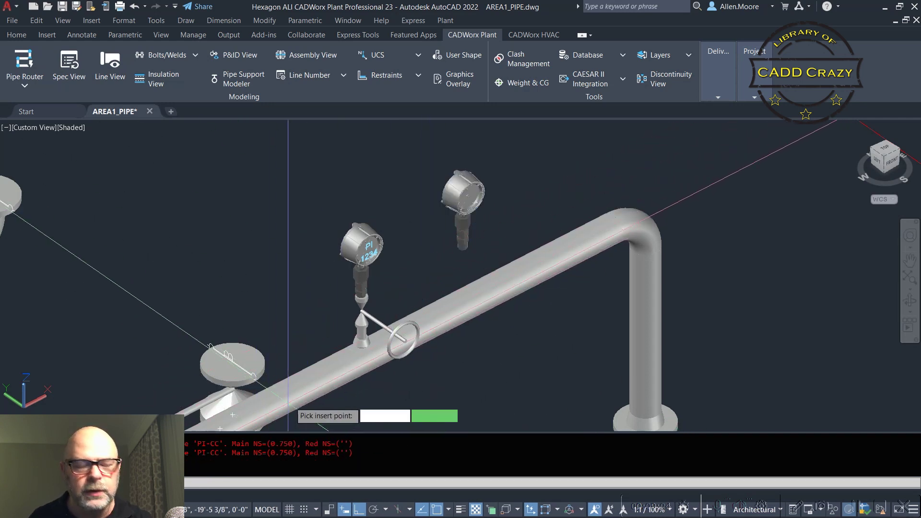
Place the solid's insert point at the centre of the gauge stem's lower end.
scroll(467, 252, "up", 4)
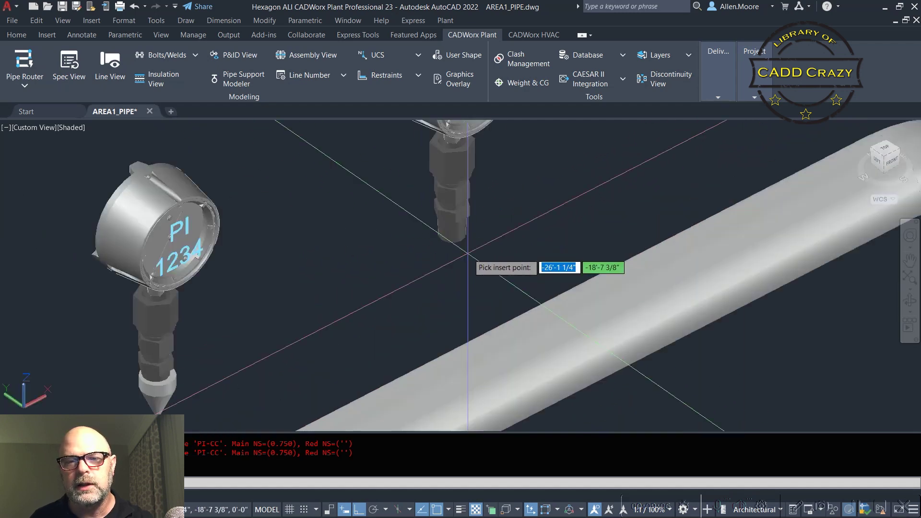
middle_click_drag(467, 253, 456, 312)
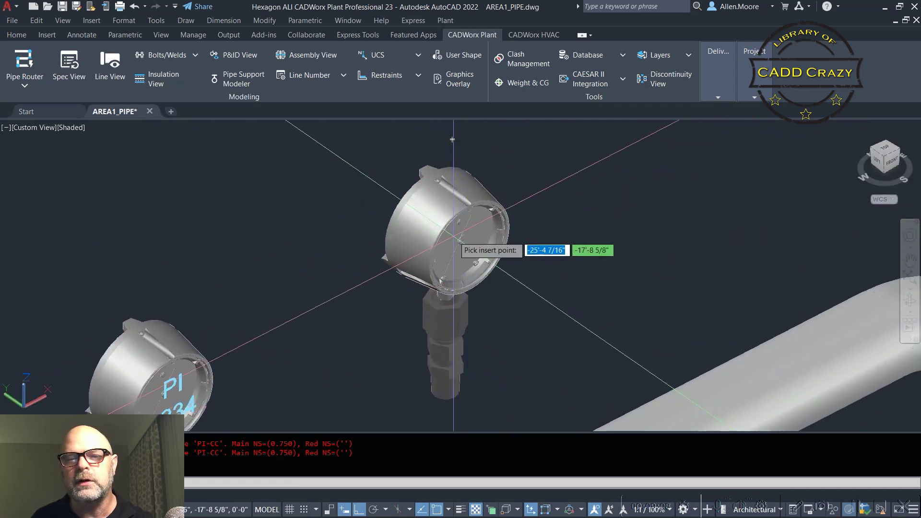
middle_click_drag(486, 261, 465, 182)
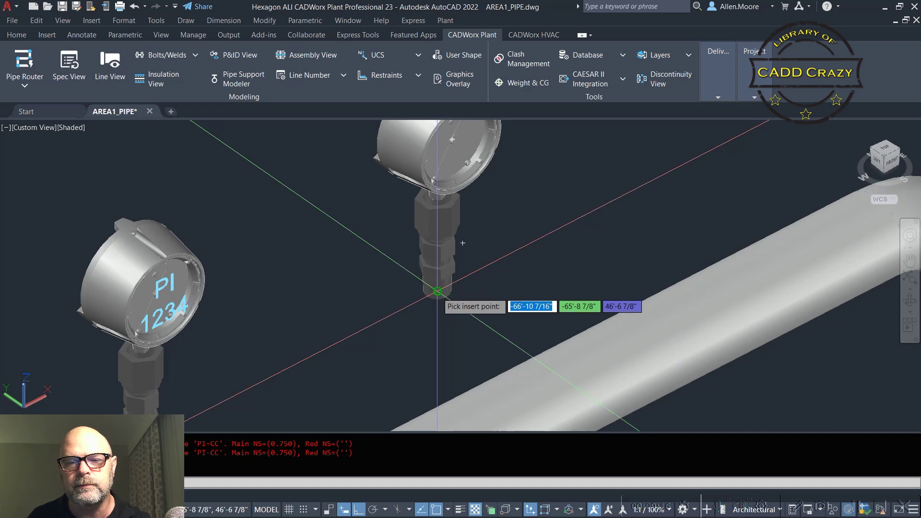
left_click(437, 291)
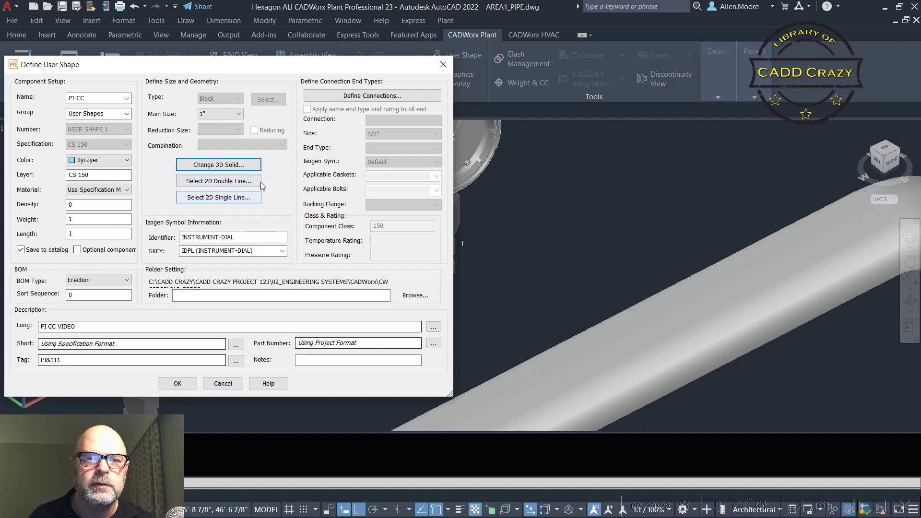
Define a single connection at the gauge stem's lower end, directed straight down, and uncover the gauge to check it.
left_click(370, 97)
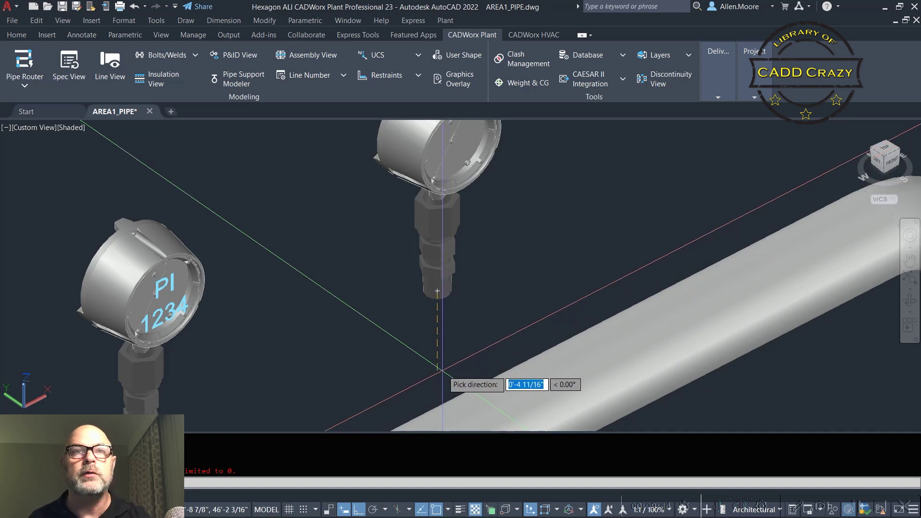
key("BackSpace")
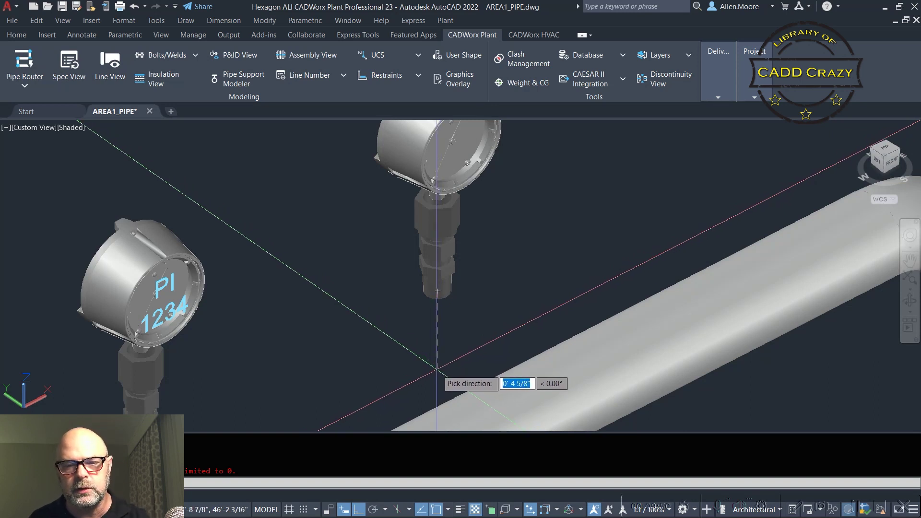
left_click(436, 369)
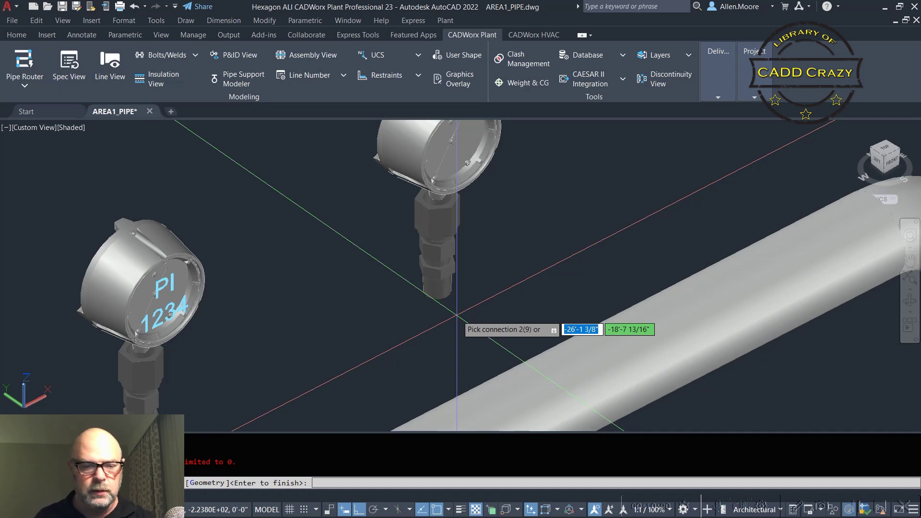
key("Return")
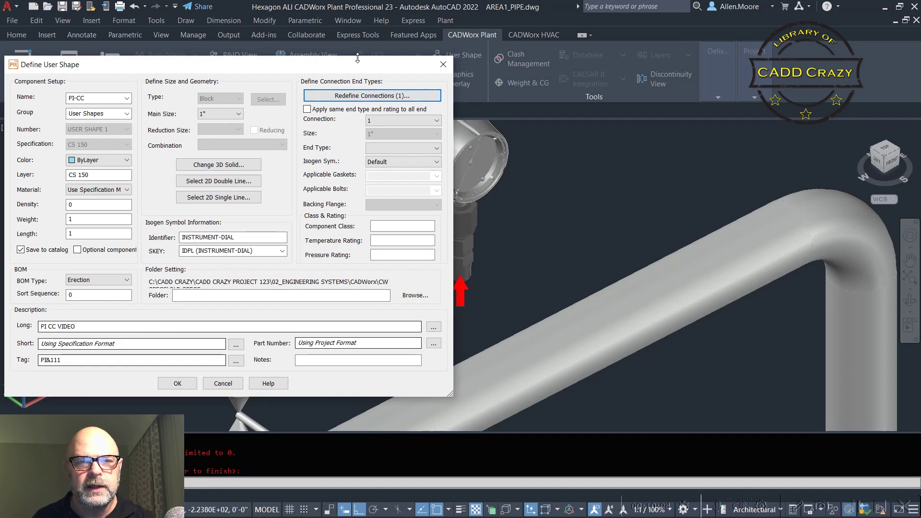
left_click_drag(363, 67, 291, 68)
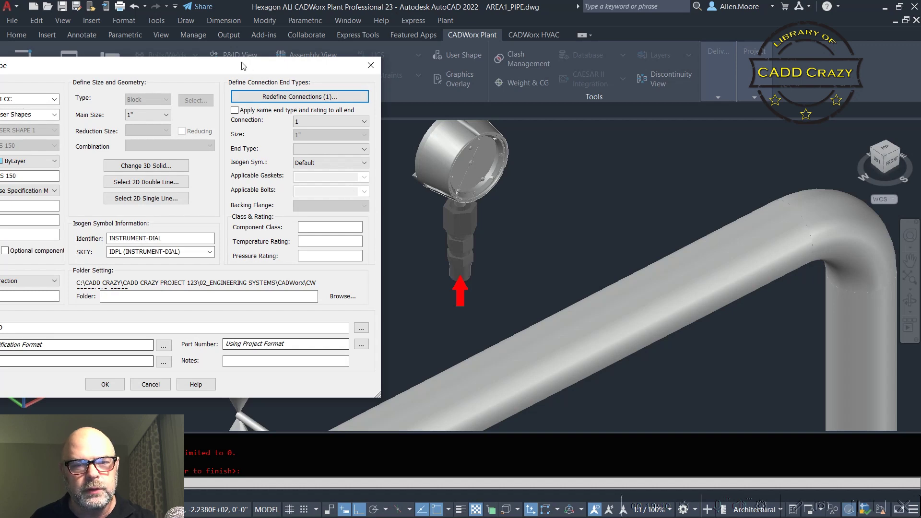
left_click_drag(250, 65, 284, 67)
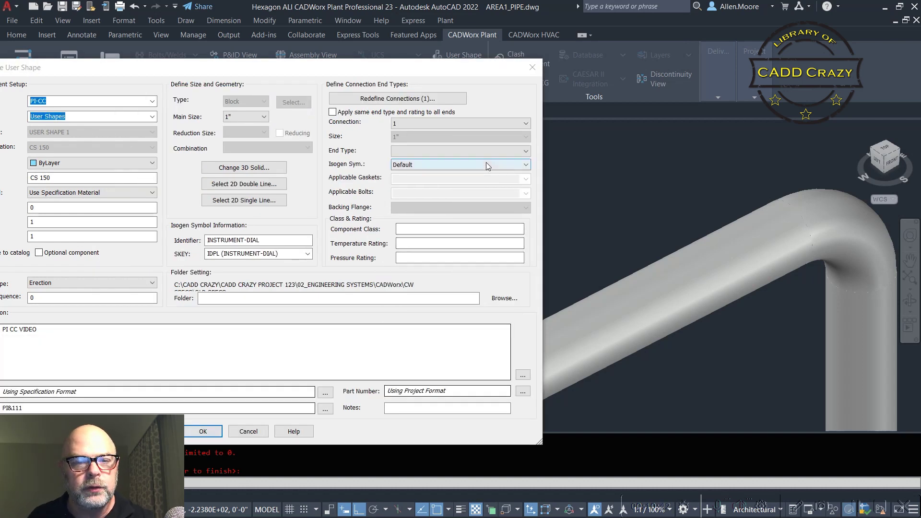
Give the connection the BUTTWELD_END_TYPE end type, keep its Isogen symbol on Default, and check the list of defined connections.
left_click(496, 152)
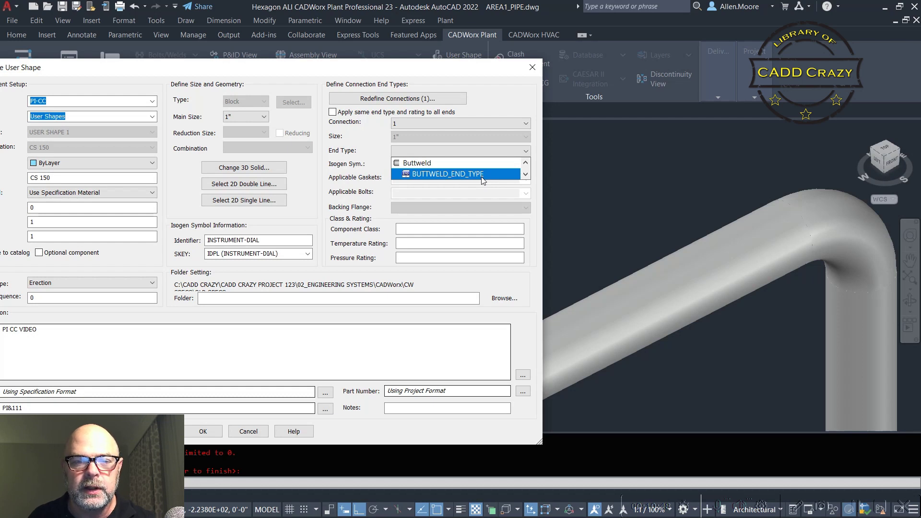
left_click(482, 174)
left_click(484, 165)
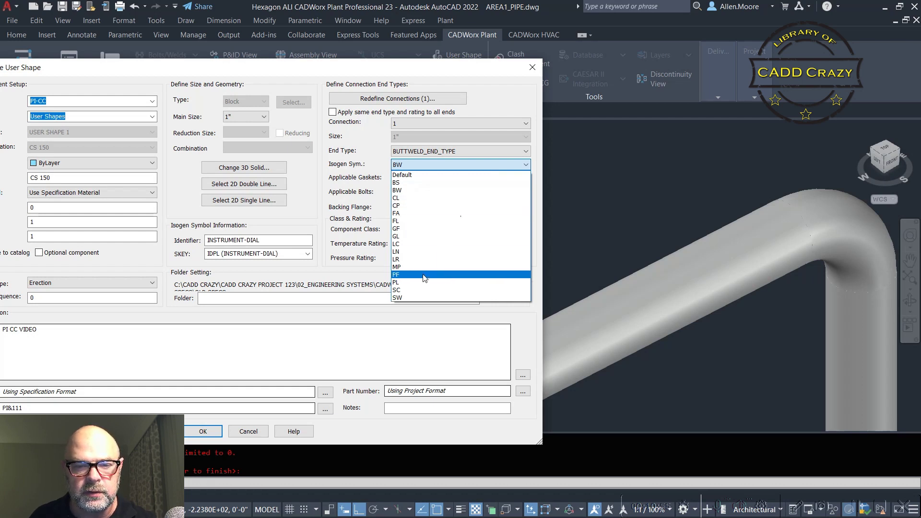
left_click(402, 175)
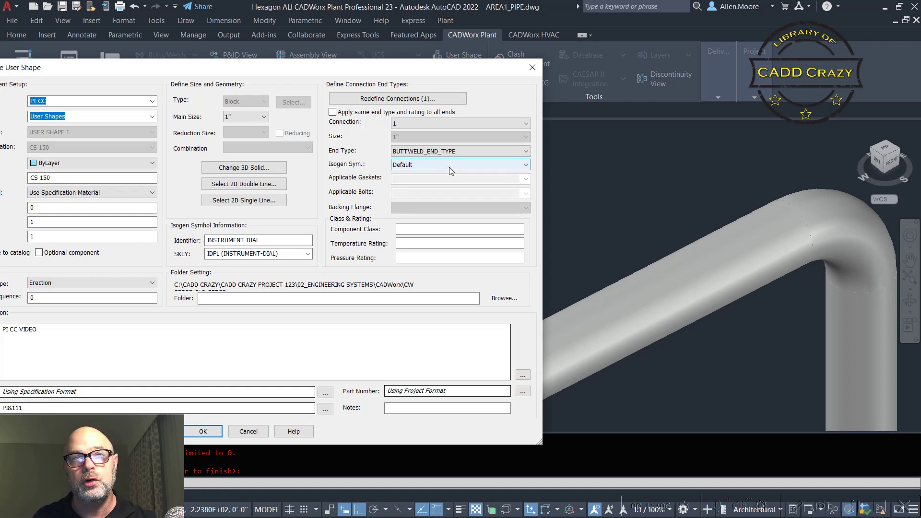
left_click(438, 122)
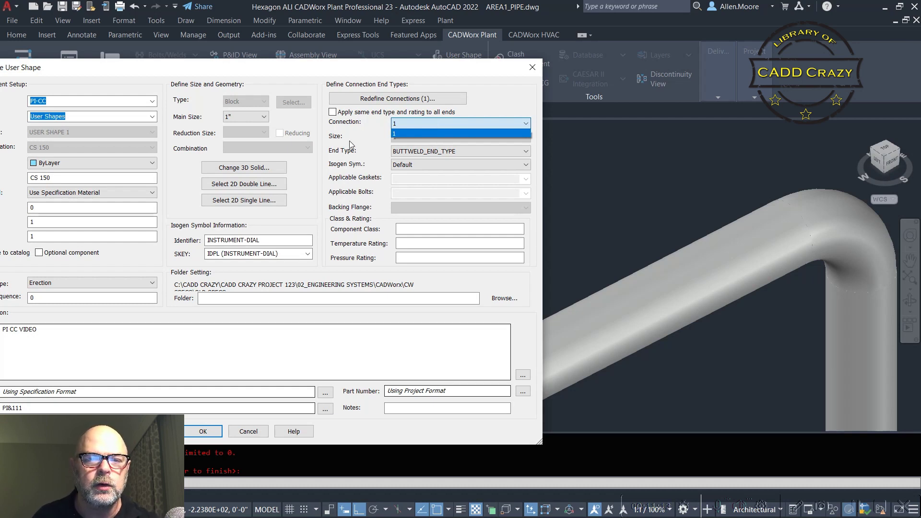
left_click(338, 134)
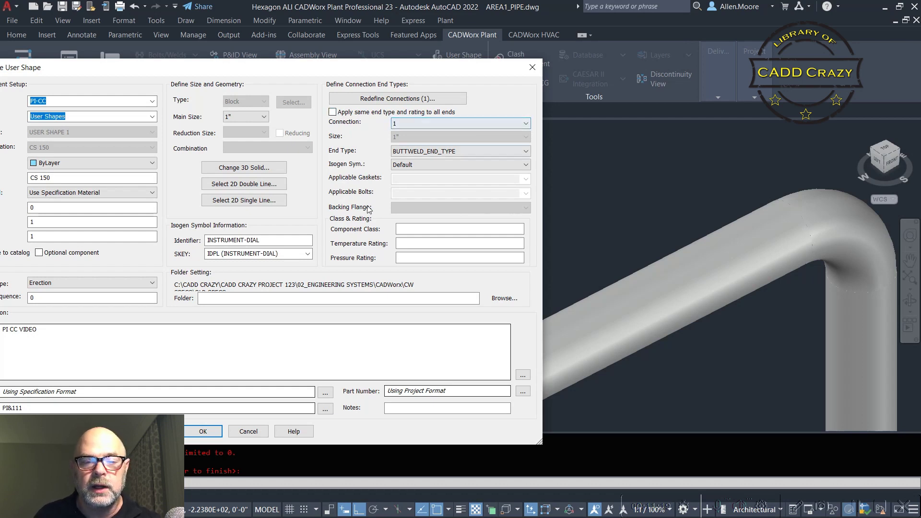
Set the component class to 150 and complete the user shape definition.
left_click(429, 229)
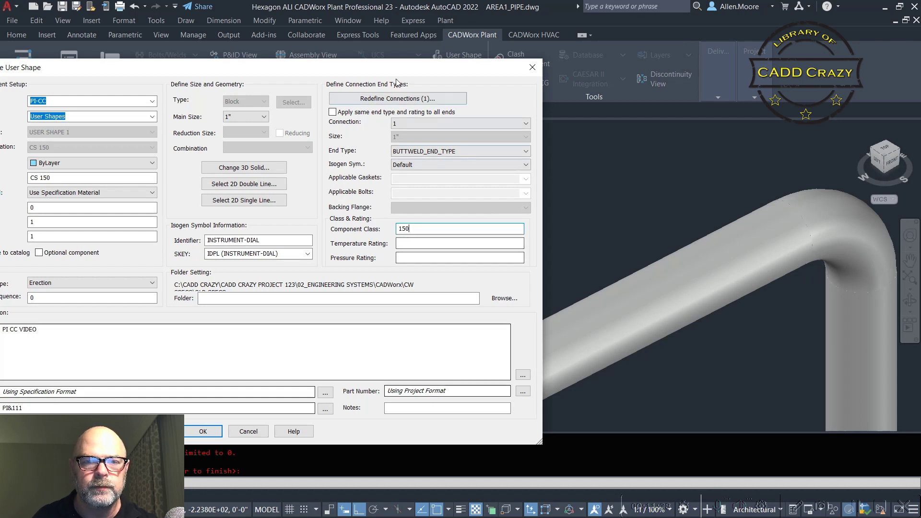
left_click_drag(398, 72, 551, 50)
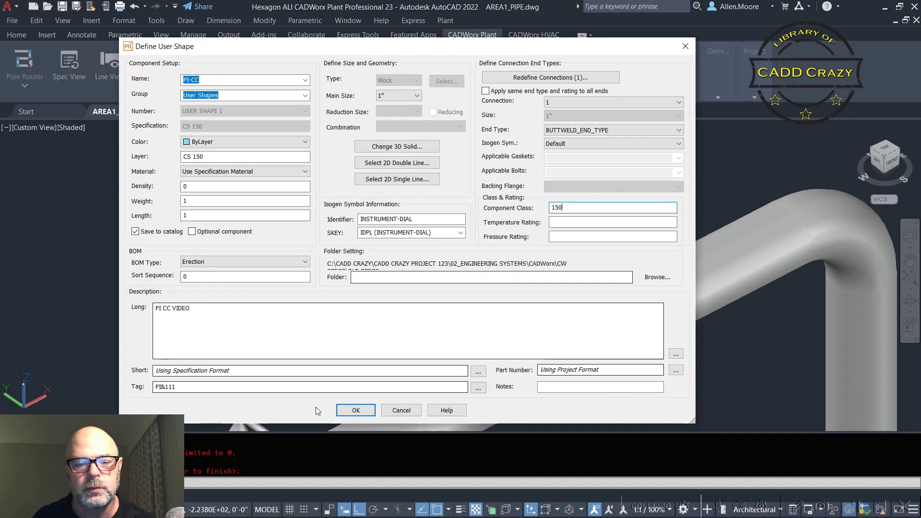
left_click(356, 411)
Move the original pressure gauge off the branch valve to the empty space above the pipe run.
scroll(340, 383, "down", 4)
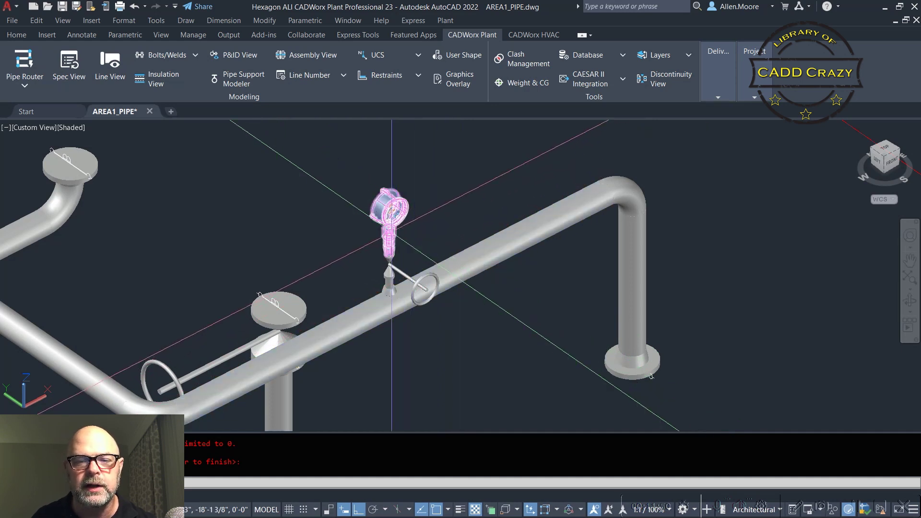
left_click(407, 226)
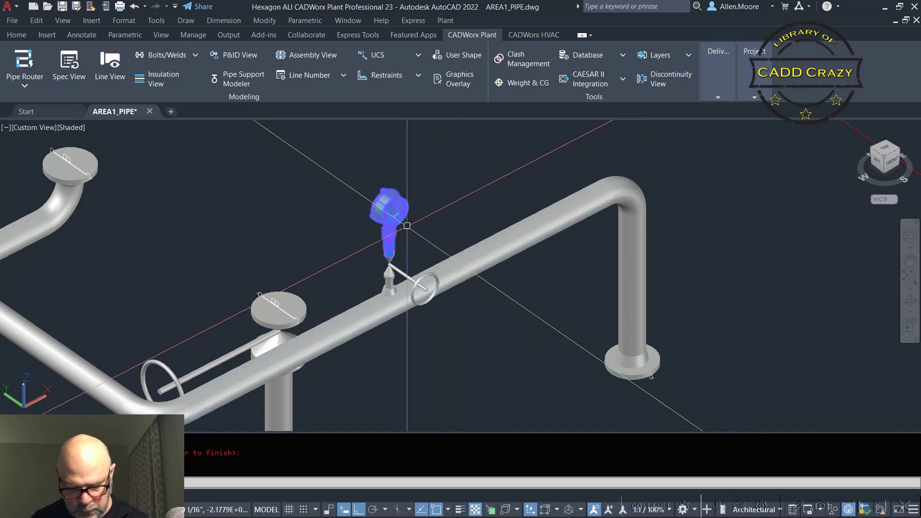
key("Return")
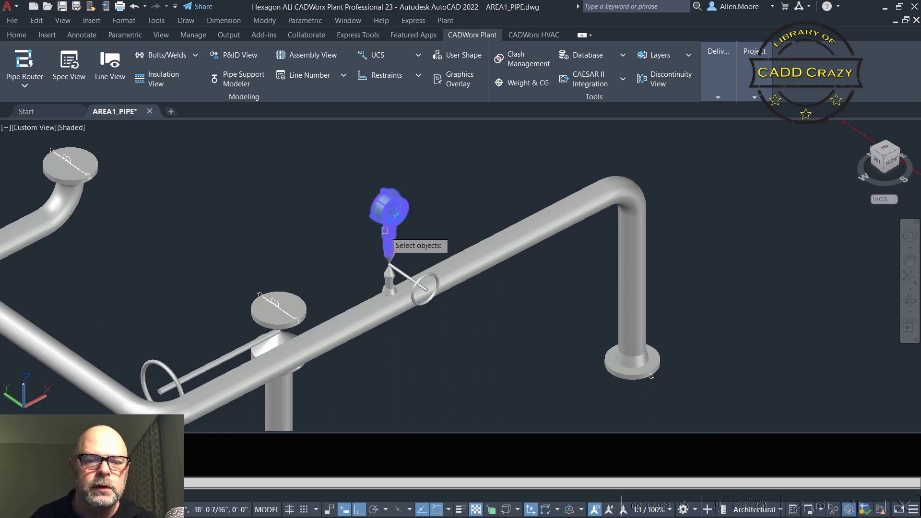
key("Return")
left_click(412, 225)
left_click(492, 187)
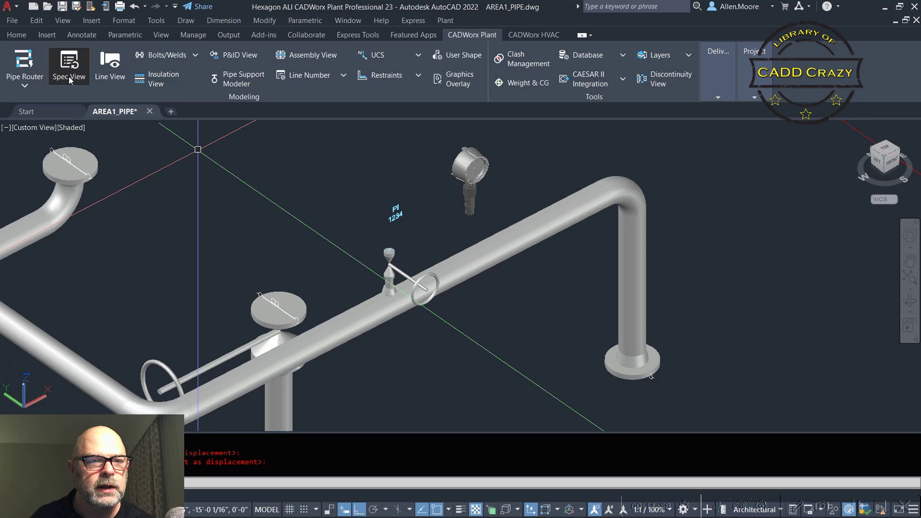
Set the specification's main size to 1" and start inserting the PI CC VIDEO user shape.
left_click(65, 60)
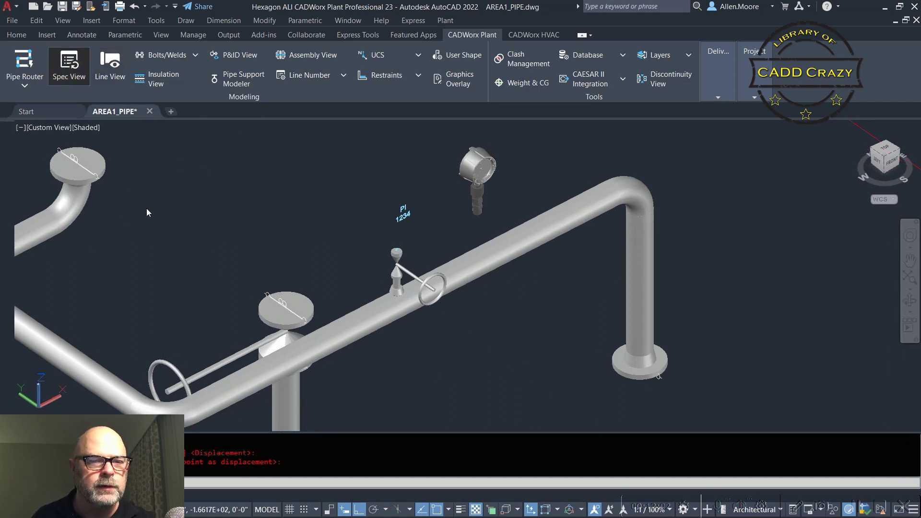
mouse_move(4, 224)
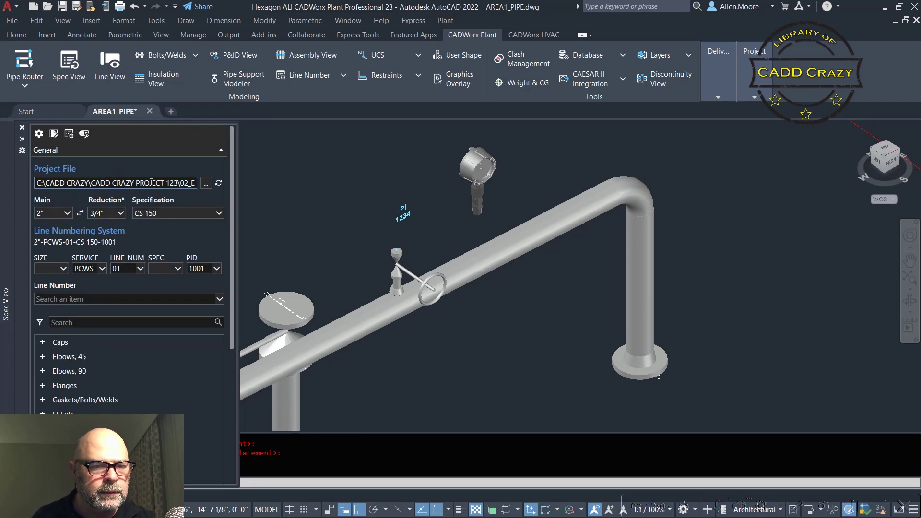
left_click(67, 214)
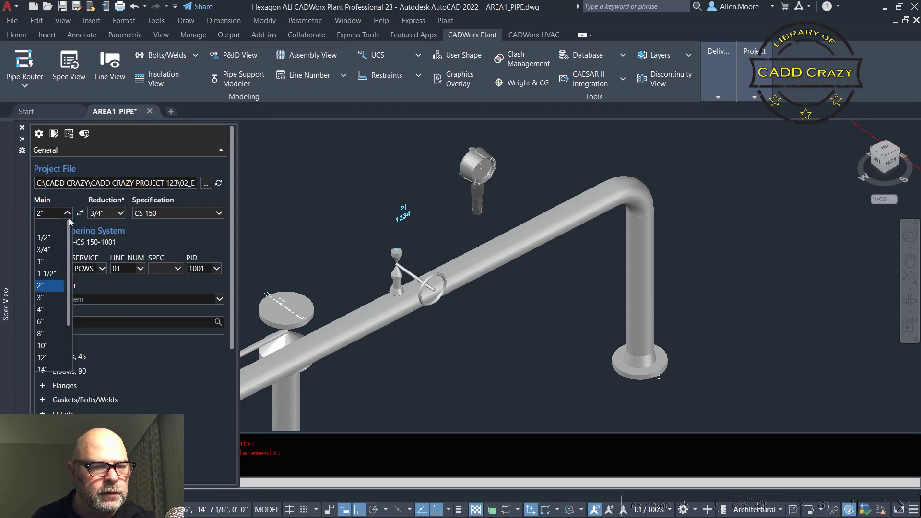
left_click(44, 261)
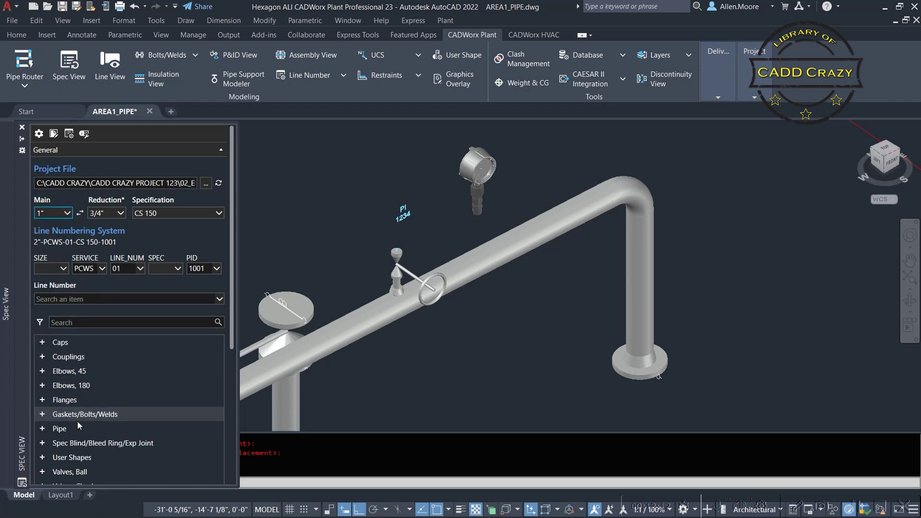
left_click(42, 457)
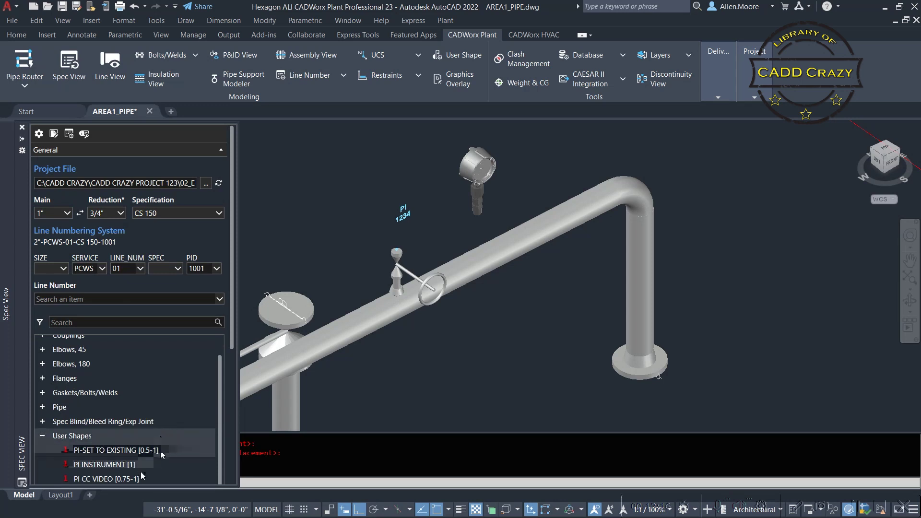
left_click(96, 478)
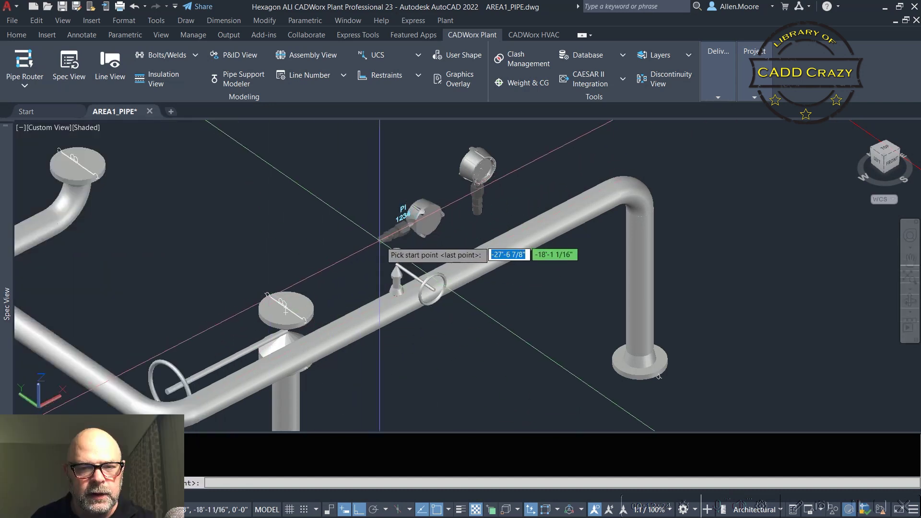
Place the new gauge at the centre of the branch valve's upper end, standing upright, and view the result.
scroll(380, 266, "up", 5)
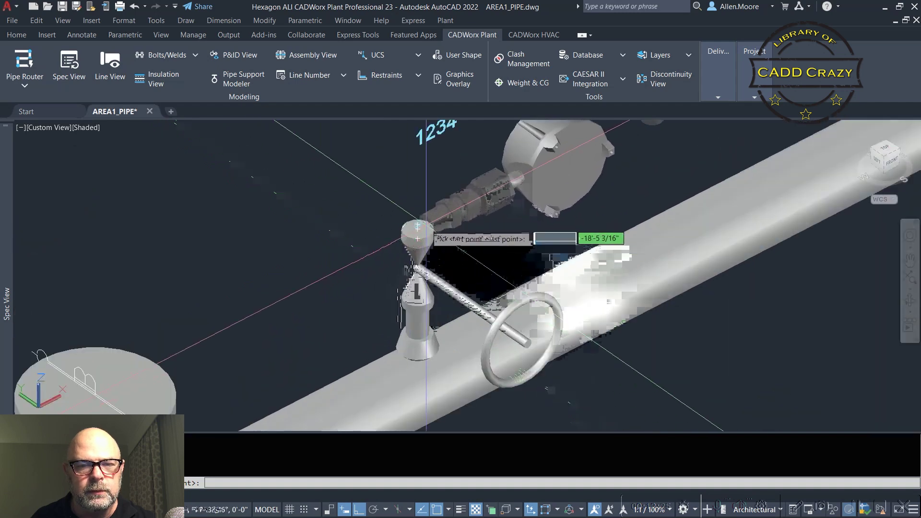
left_click(417, 226)
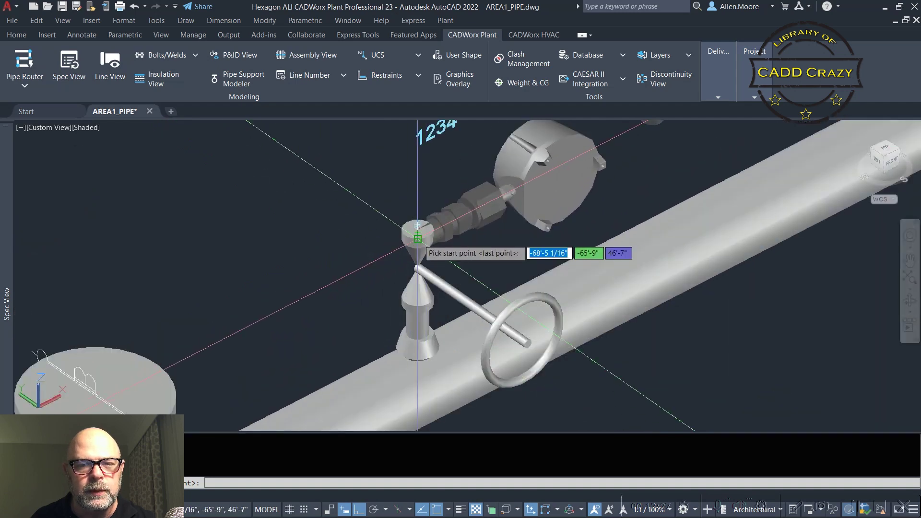
key("Return")
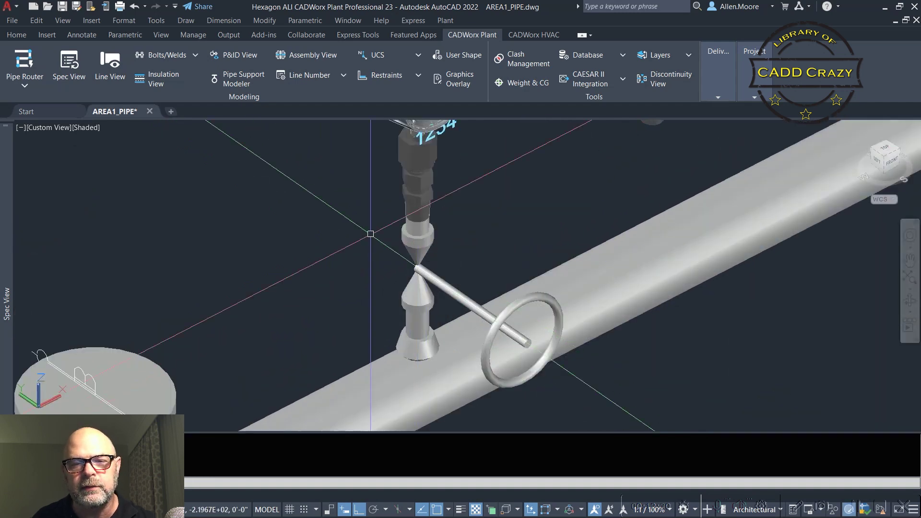
scroll(383, 230, "down", 3)
middle_click_drag(386, 235, 331, 354)
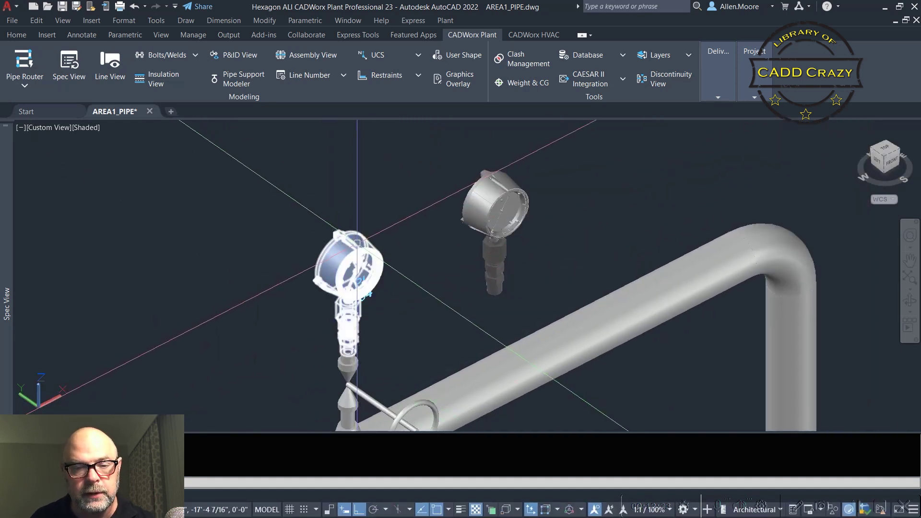
middle_click_drag(357, 242, 357, 163)
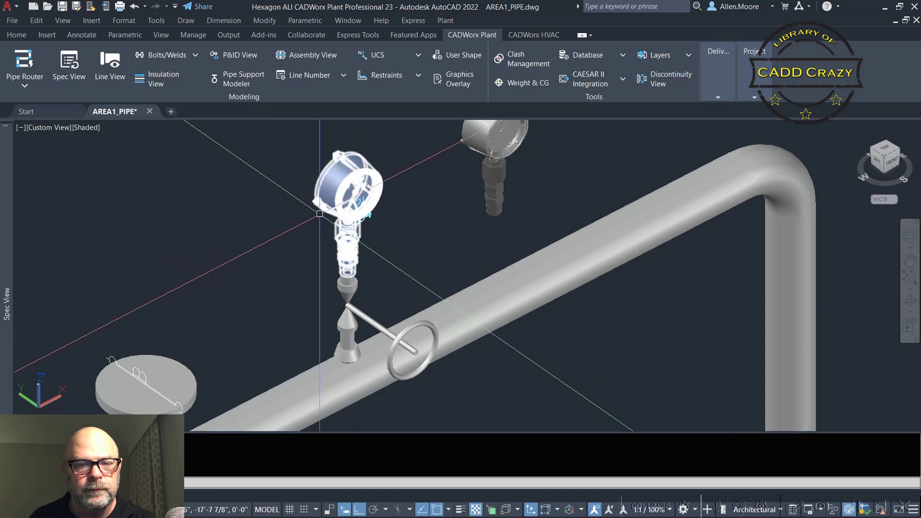
Open the placed gauge's component data for editing and set its tag to PI$111.
left_click(347, 179)
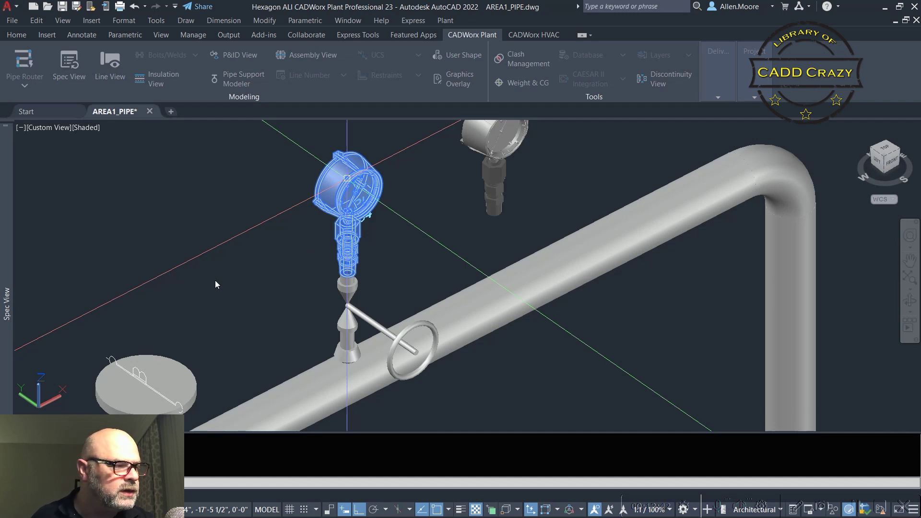
double_click(346, 179)
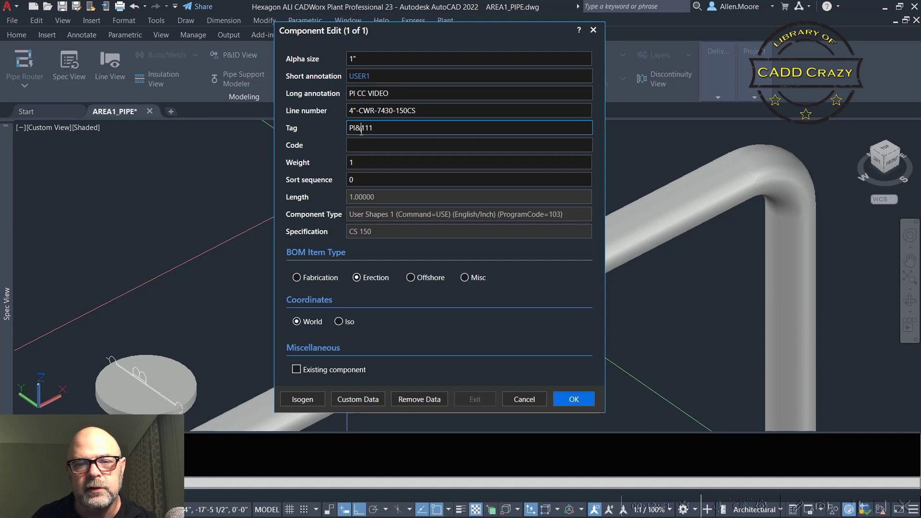
left_click(388, 126)
key("Left")
key("Left")
key("Left")
key("BackSpace")
type("$")
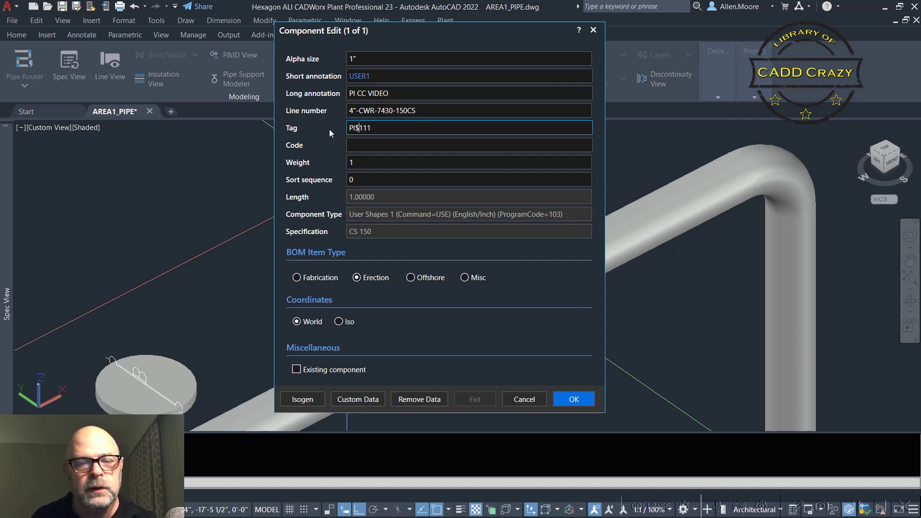